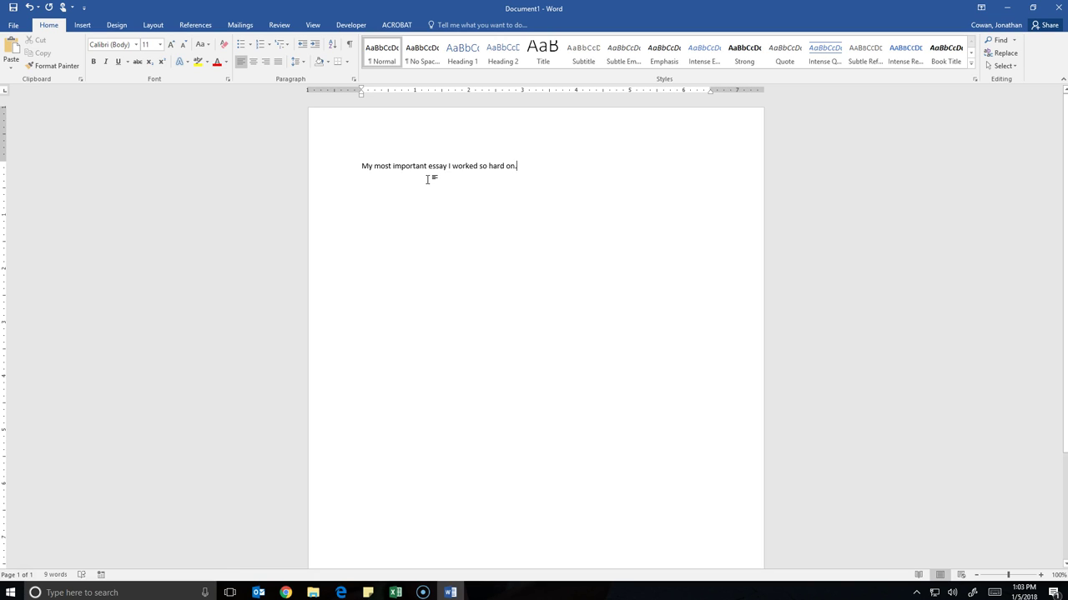
click(424, 180)
click(413, 167)
click(317, 171)
click(361, 175)
click(382, 179)
click(437, 185)
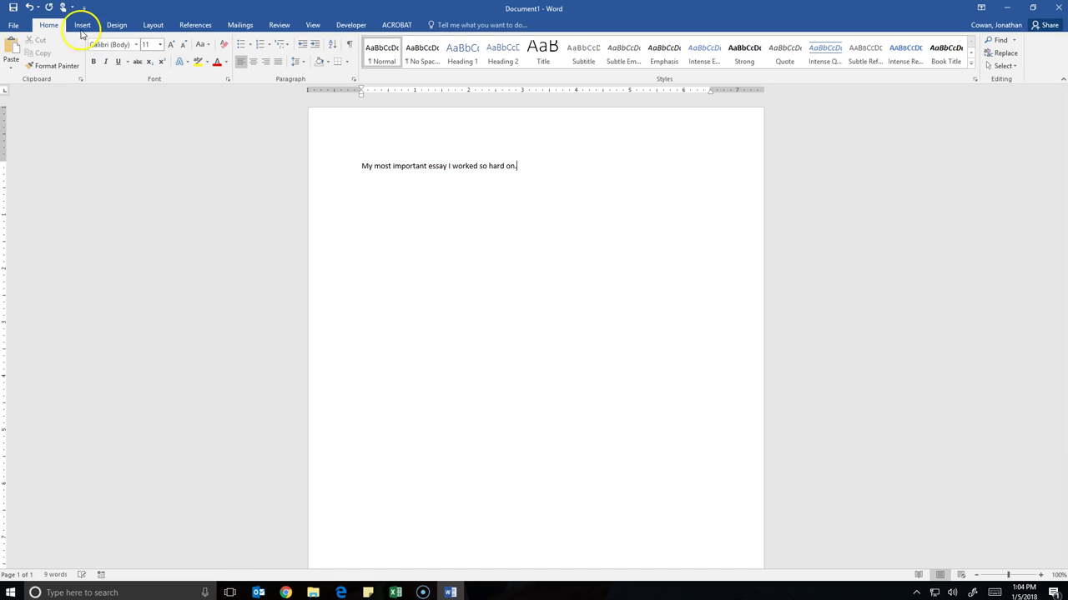
- Start saving the new document with Save As and browse for a location on the computer
click(13, 26)
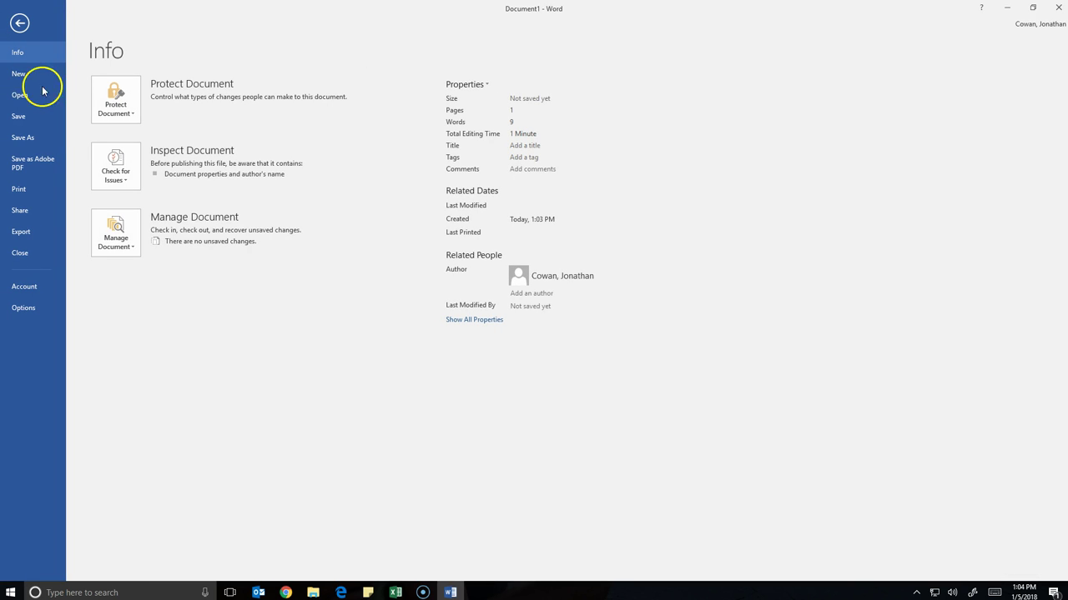
click(43, 122)
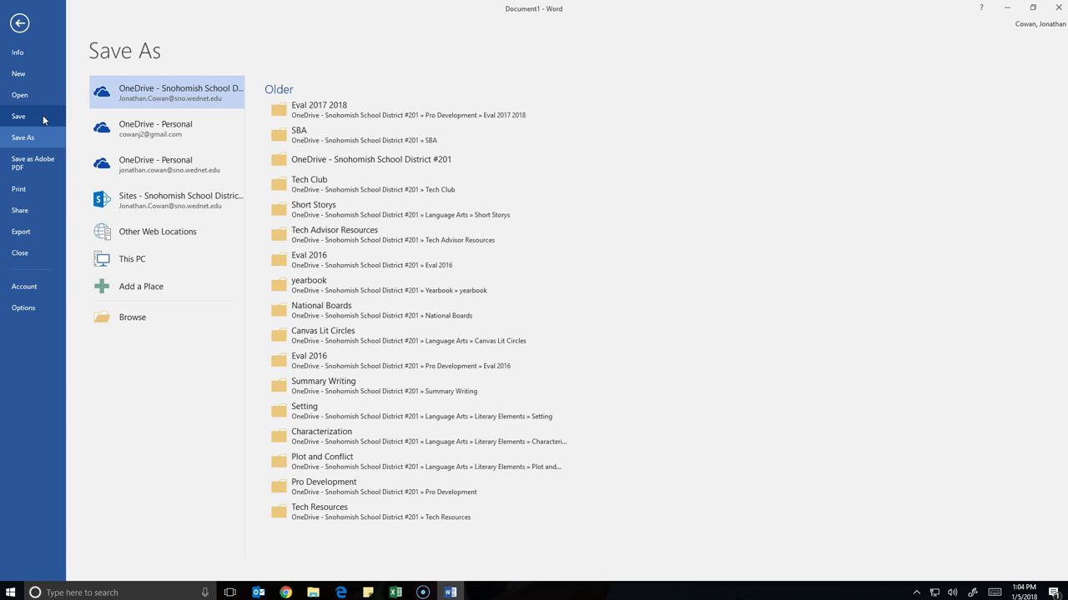
click(58, 138)
click(127, 317)
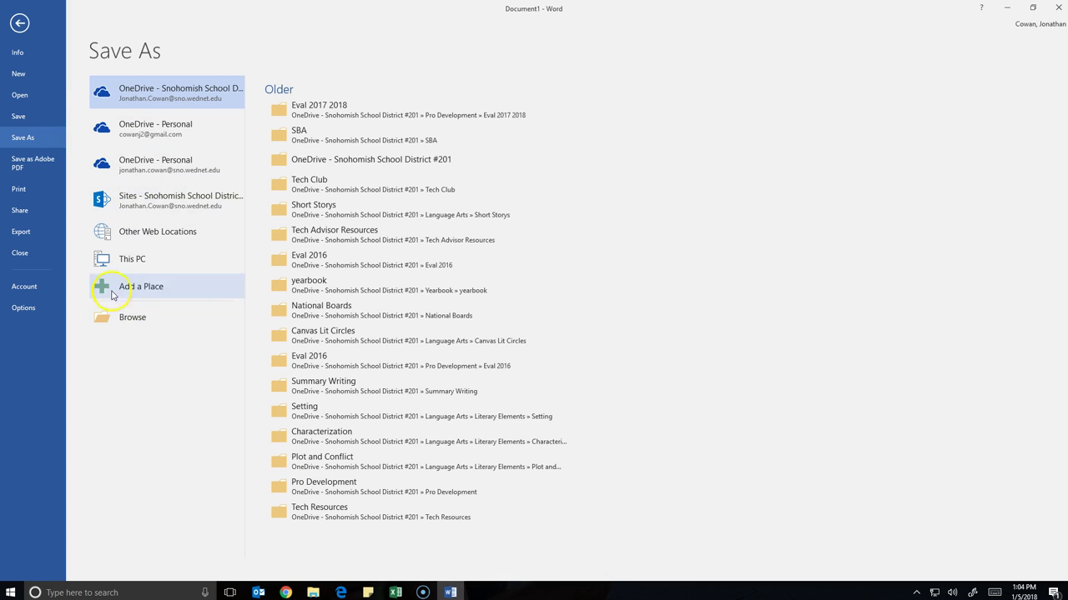
click(147, 319)
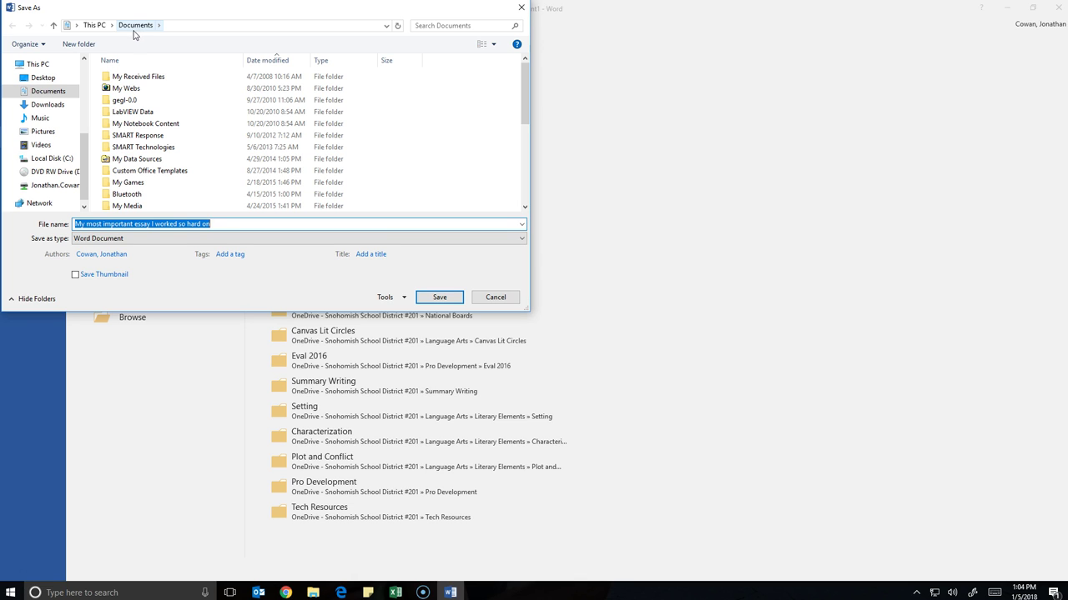
- Choose the Computers folder inside Documents > Middle School as the save location
scroll(280, 178, down, 2)
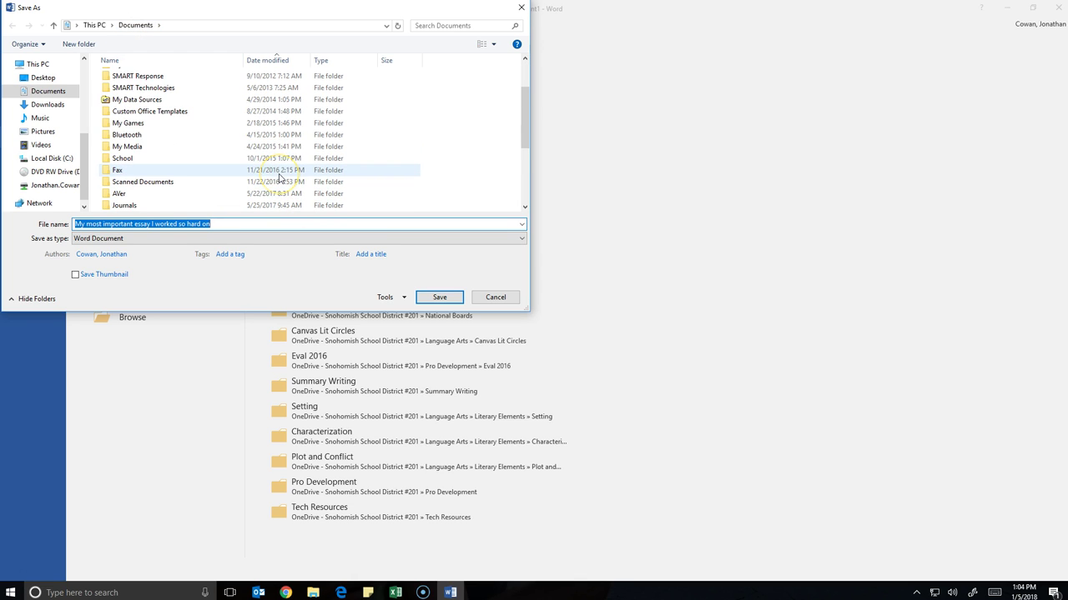
scroll(280, 178, down, 2)
scroll(281, 179, down, 2)
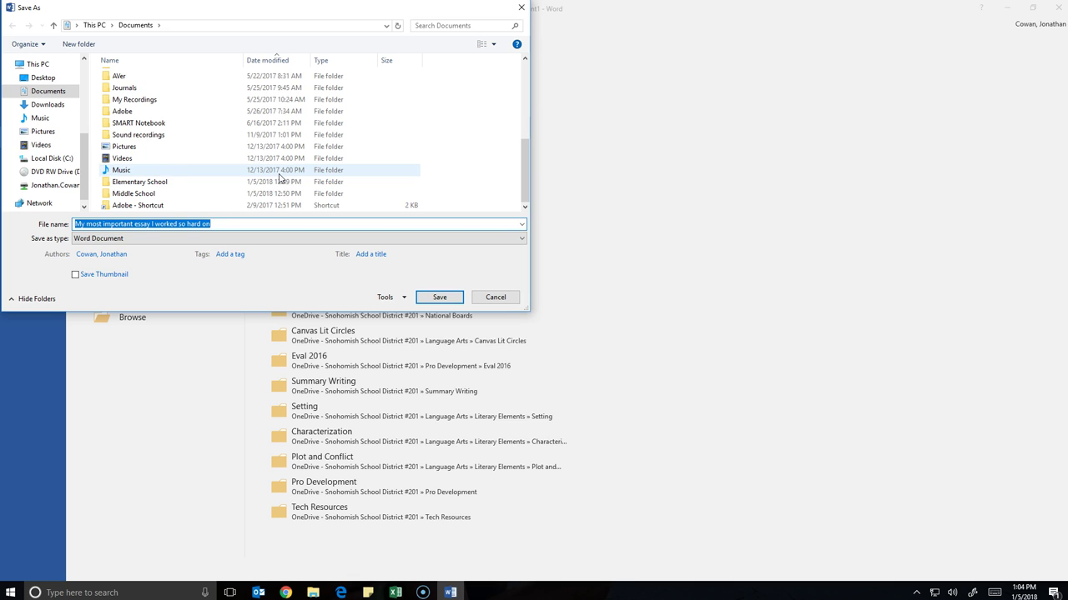
double_click(161, 195)
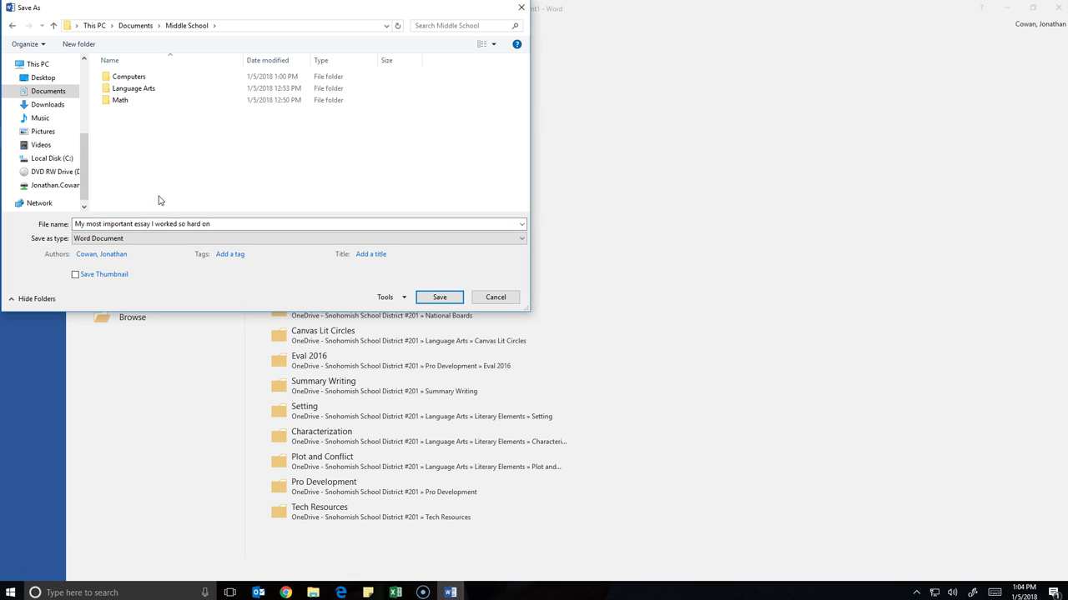
double_click(121, 80)
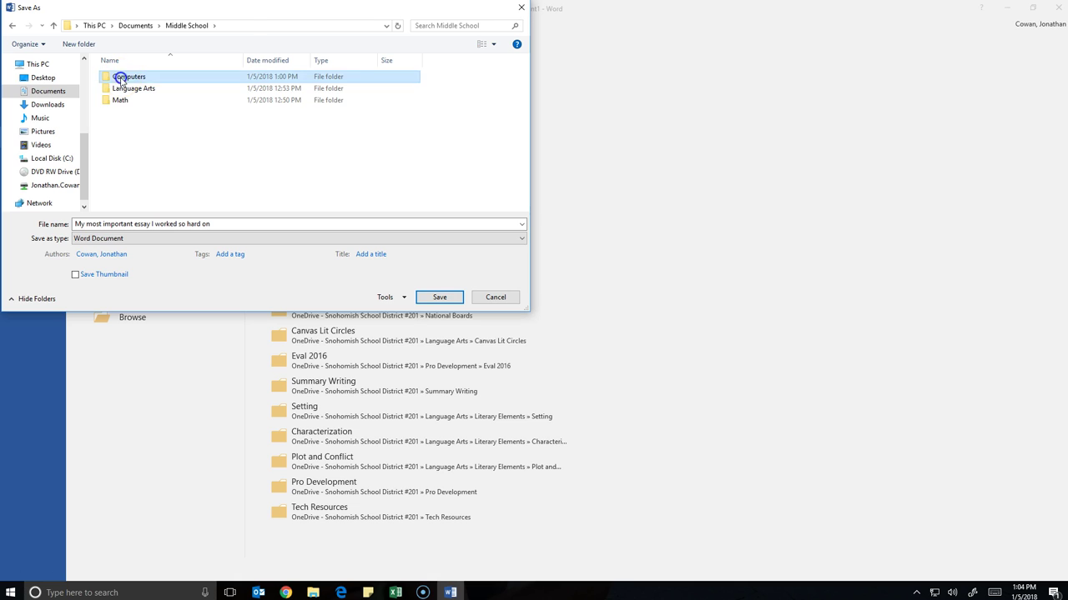
- Name the file "Pratice Save File" and save it as a Word document
click(264, 225)
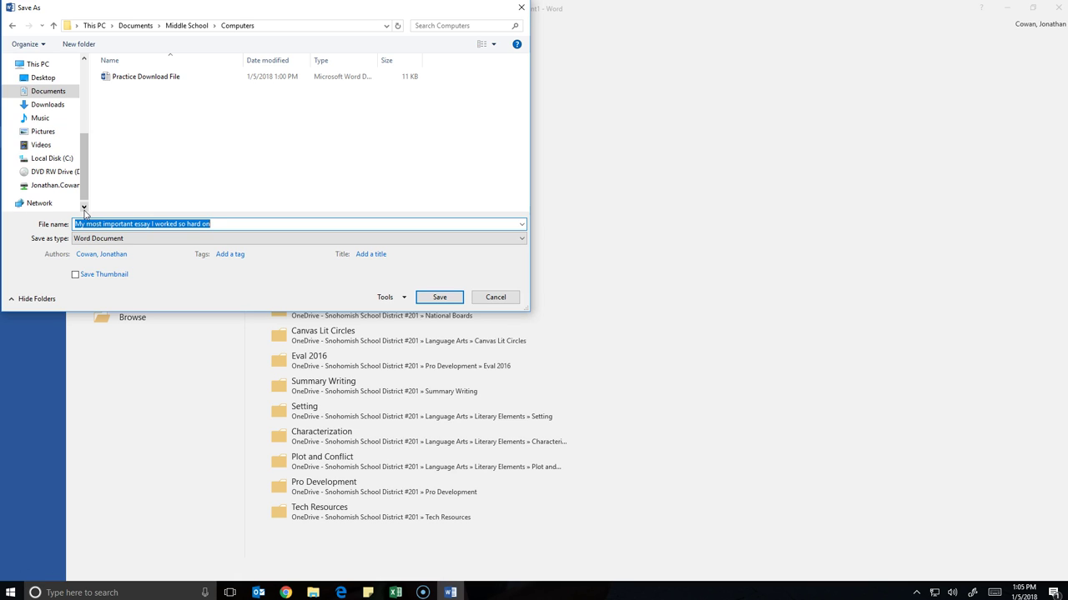
text(Pra)
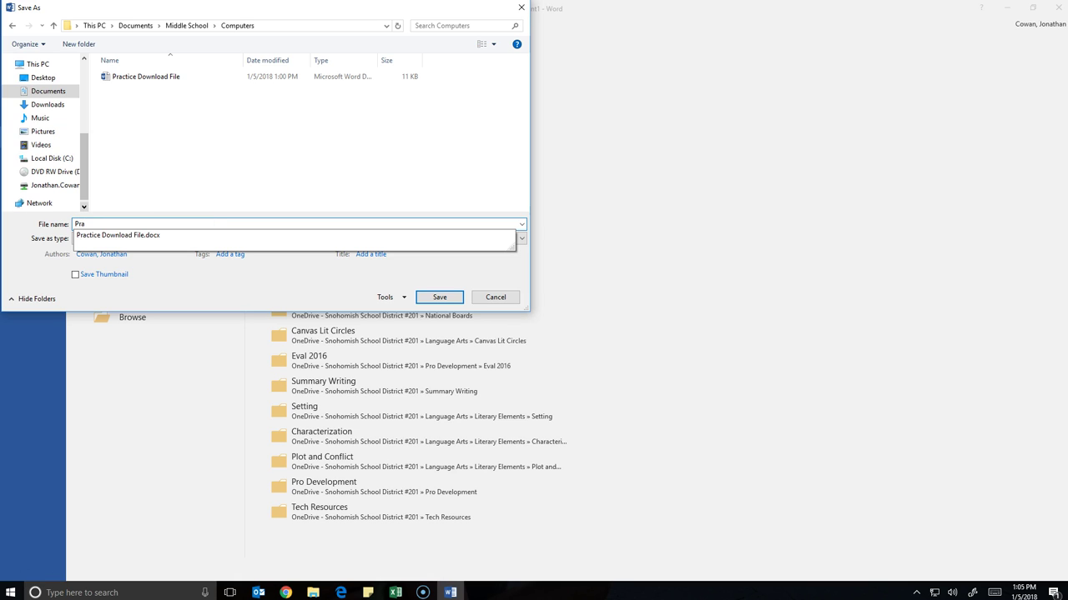
text(tice)
key(BackSpace)
key(BackSpace)
key(BackSpace)
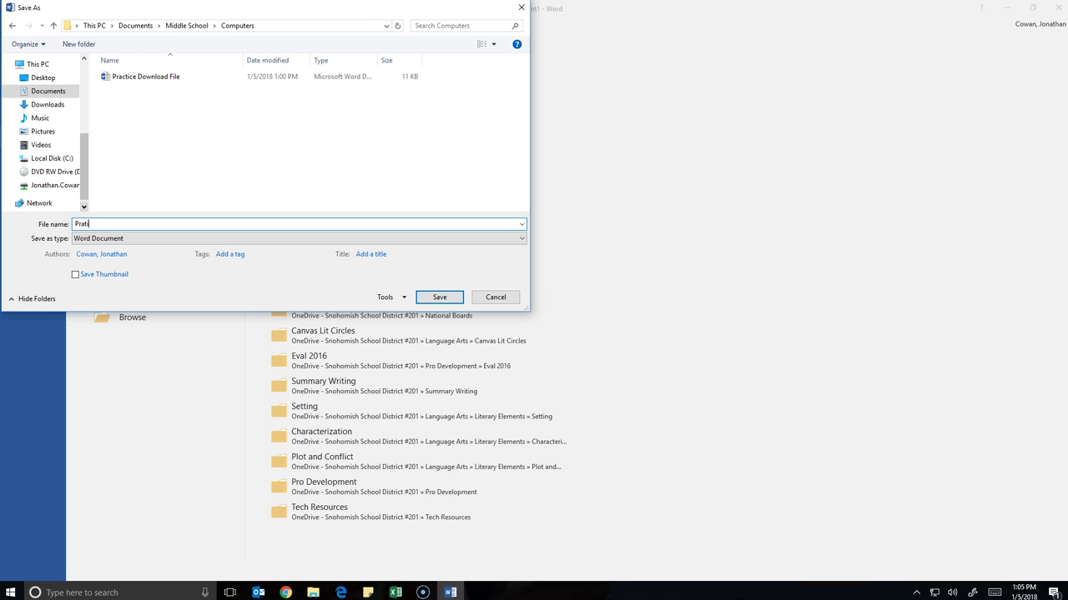
text(ce Save File)
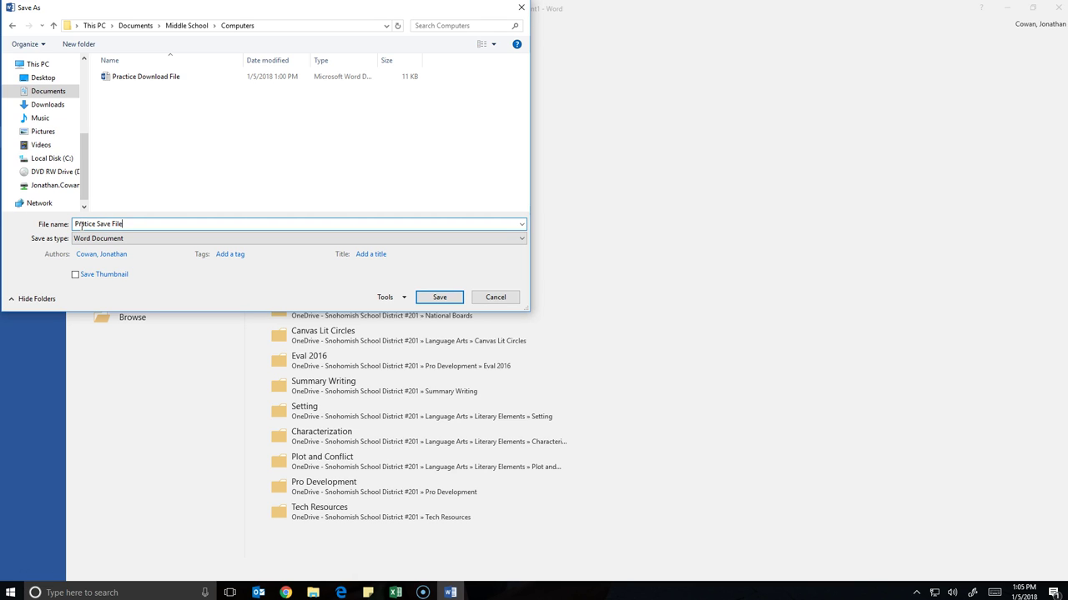
click(89, 225)
click(435, 298)
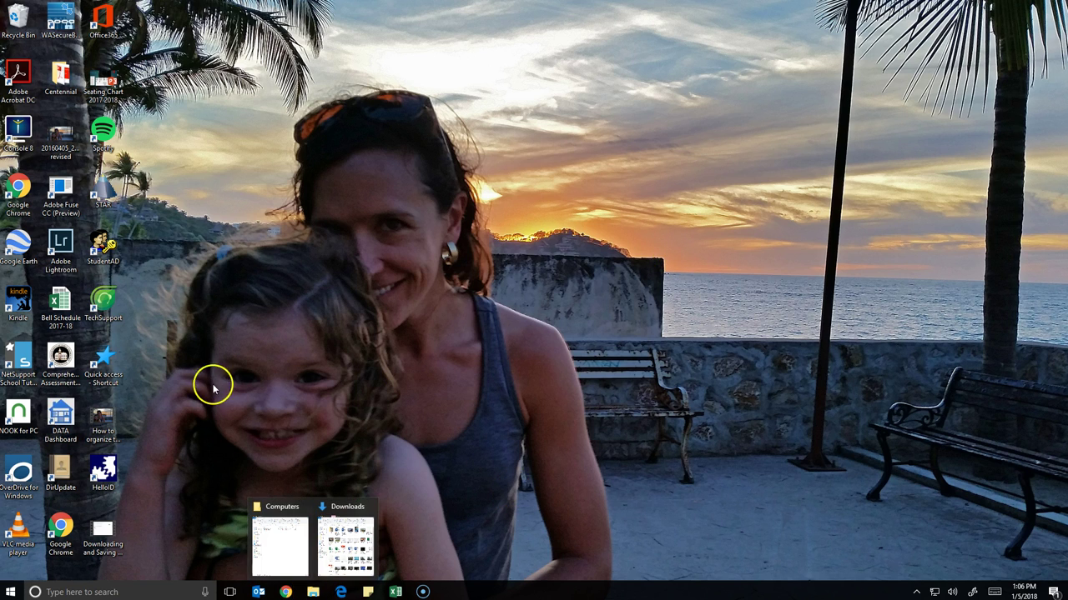
- In File Explorer, check Documents > Middle School > Computers for the saved file and close the window
double_click(103, 367)
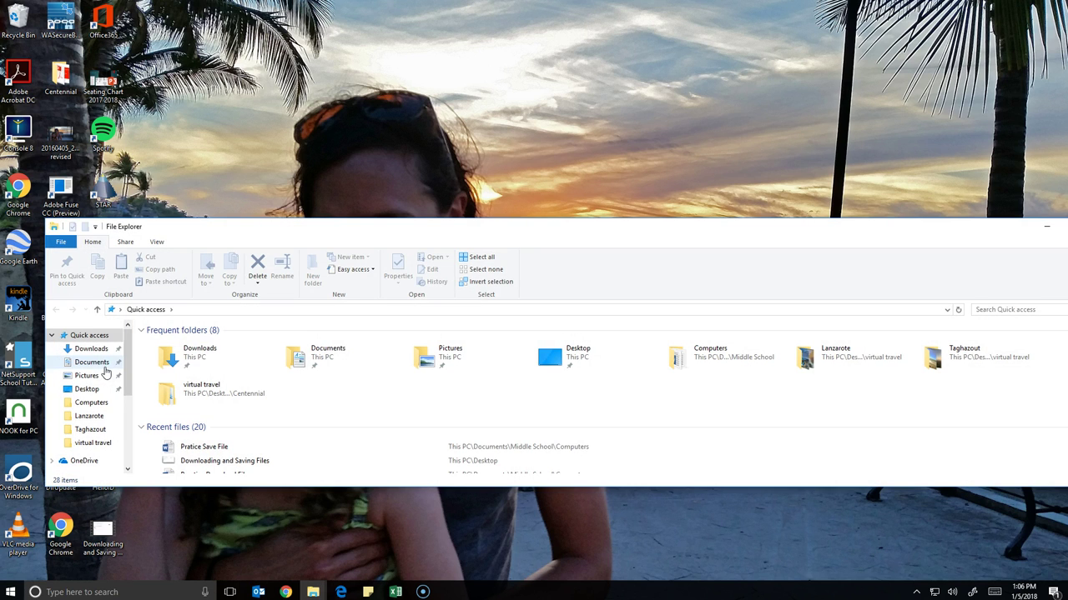
double_click(325, 354)
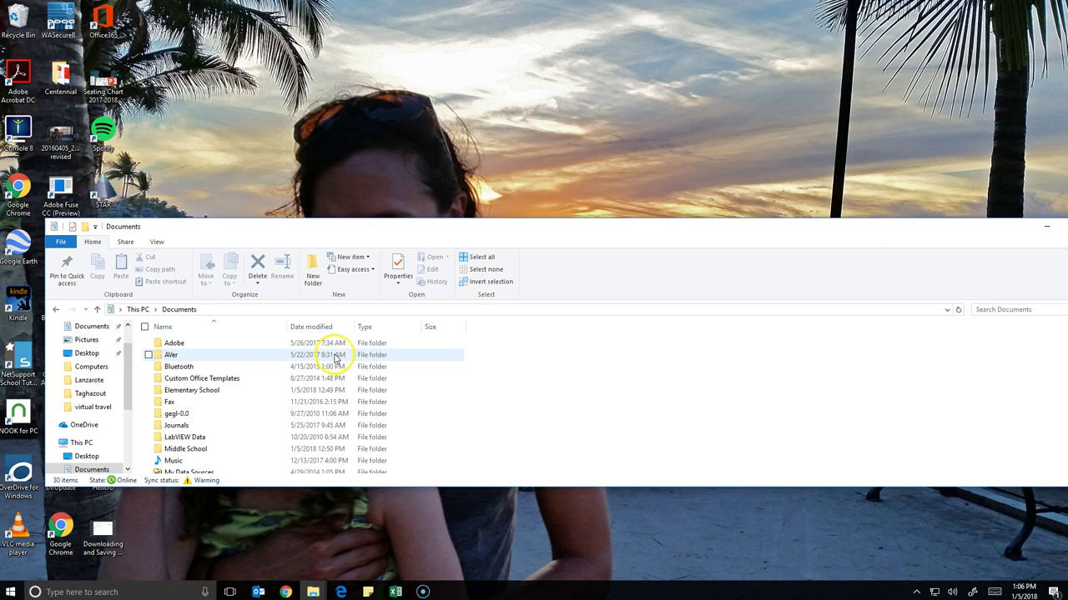
double_click(486, 227)
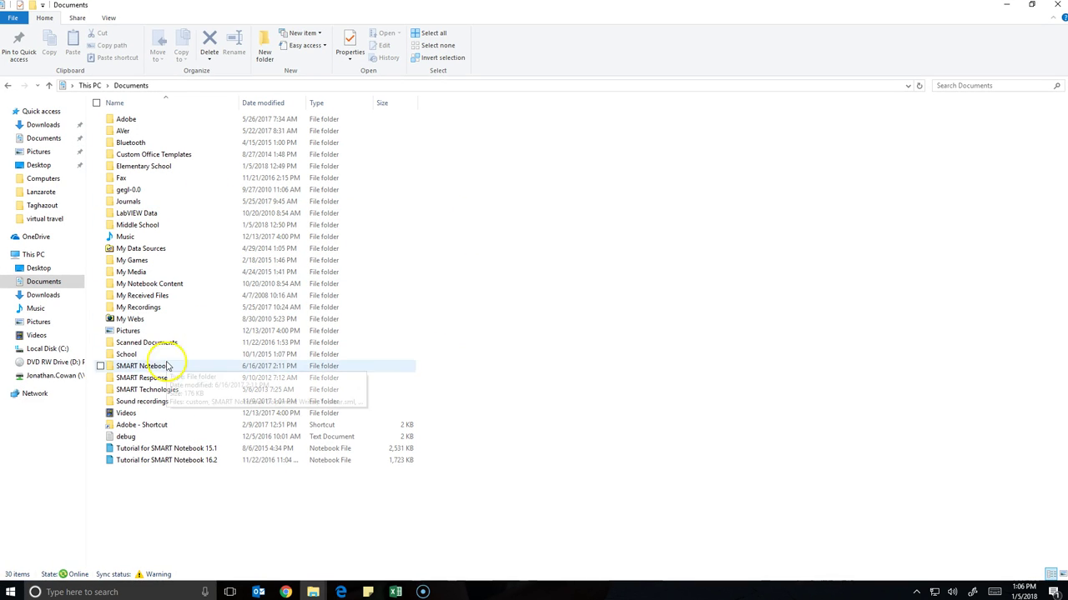
double_click(133, 226)
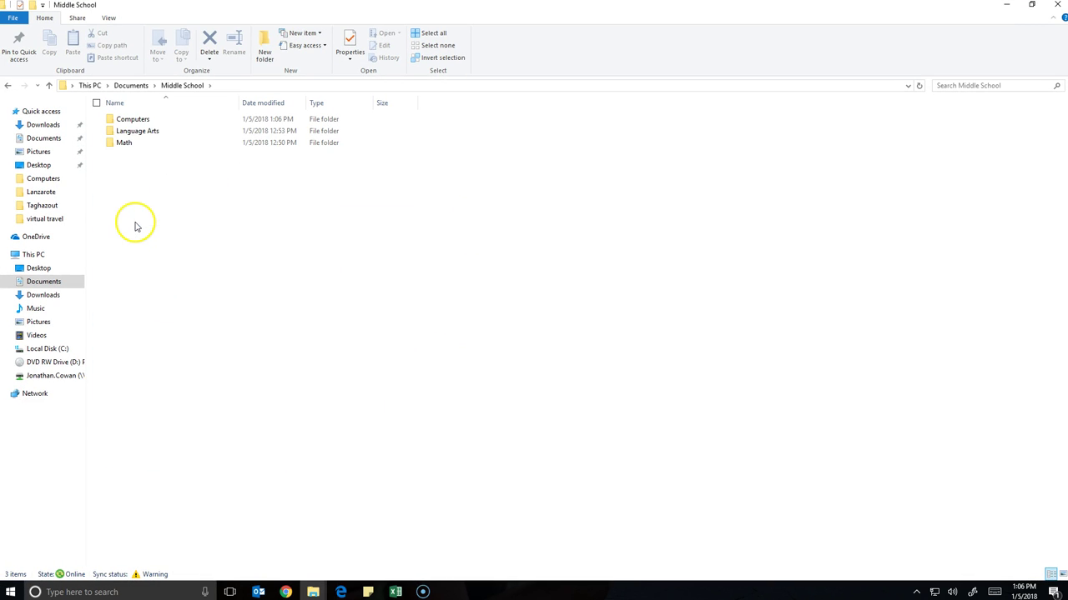
double_click(142, 122)
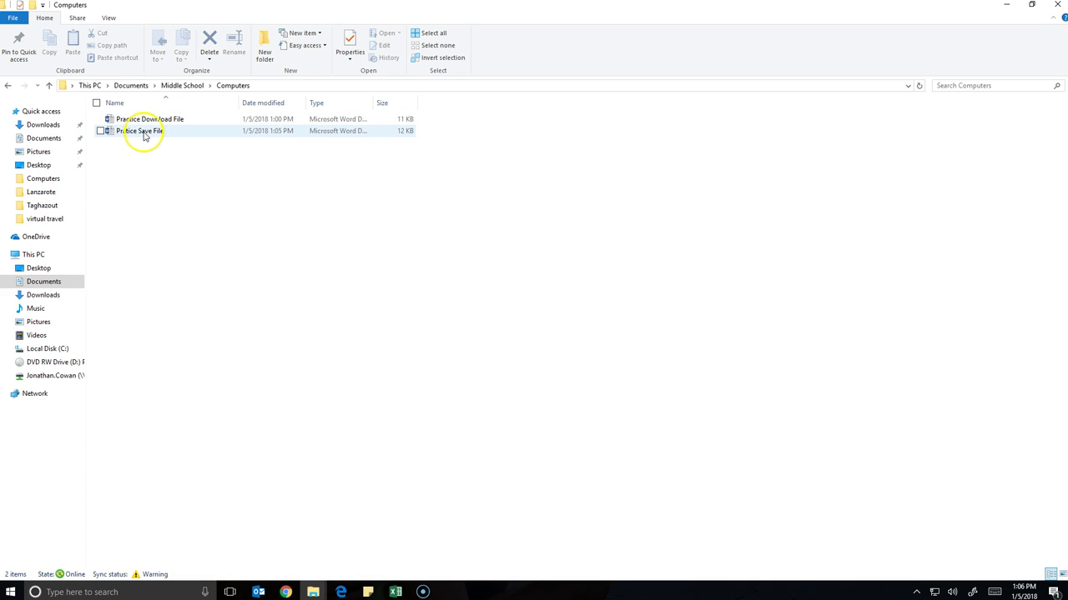
click(1055, 10)
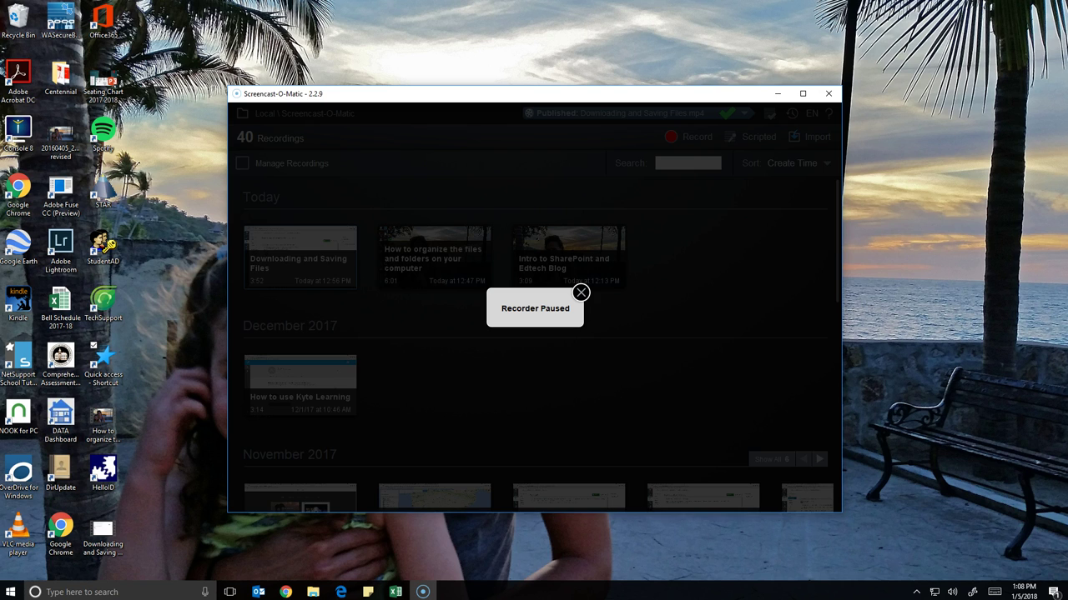
key(alt+p)
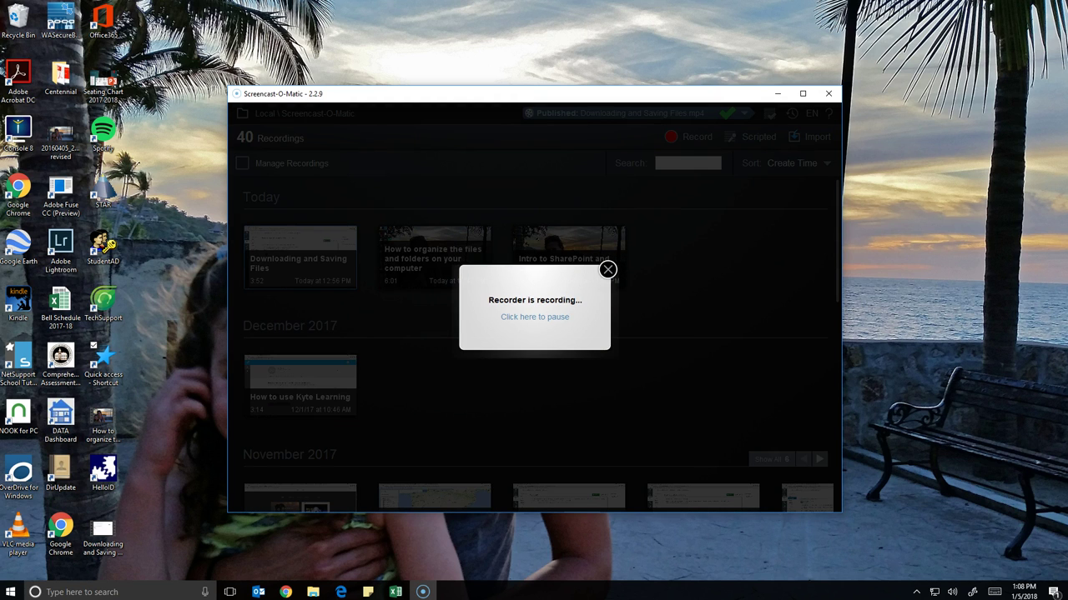
click(172, 548)
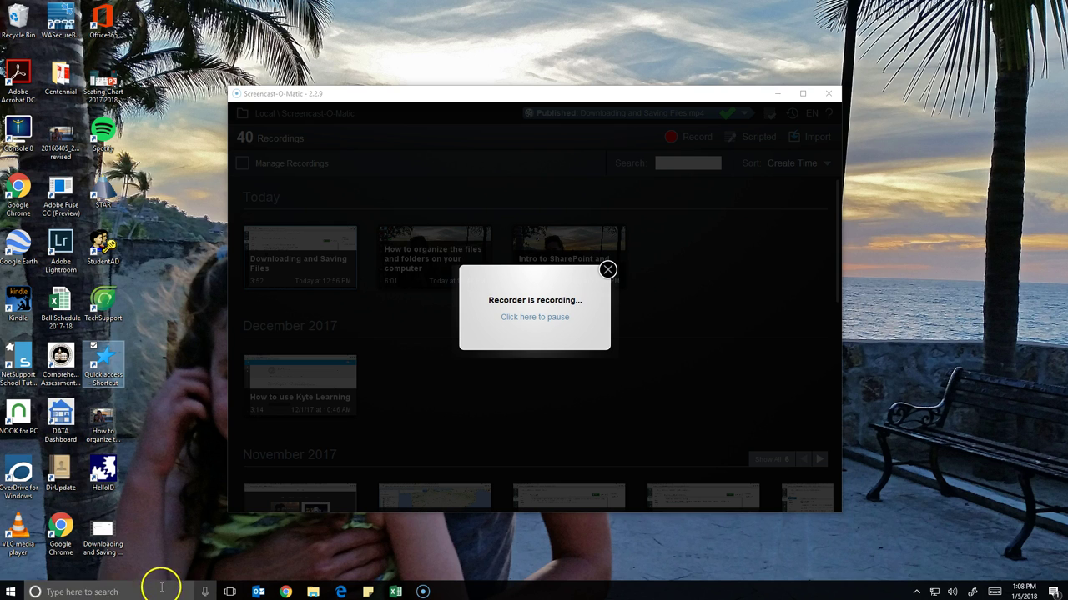
click(778, 93)
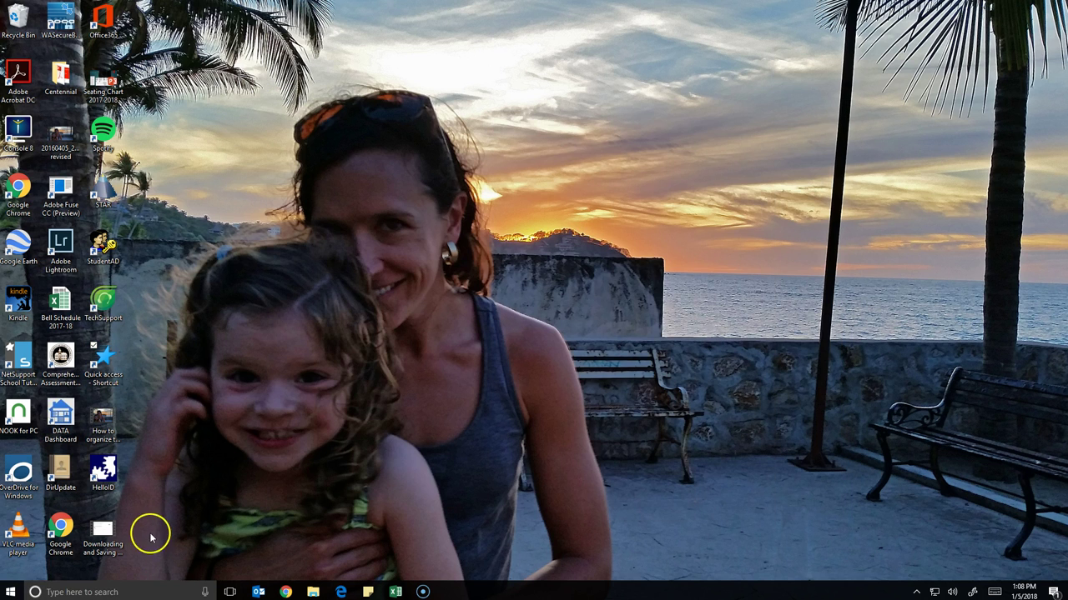
- Search Windows for "practice save" and restrict the results to documents
click(149, 592)
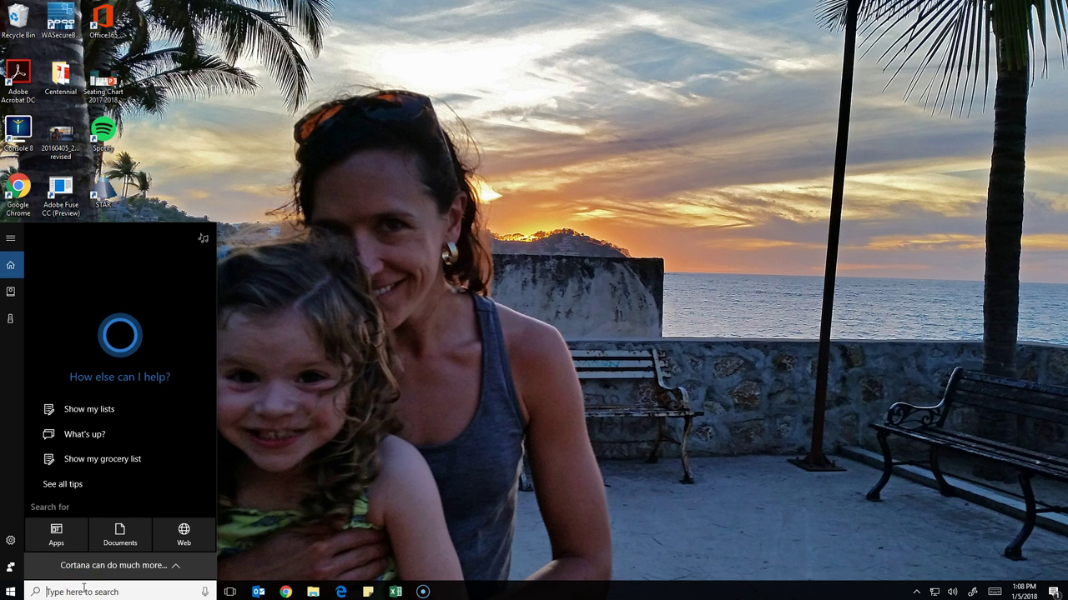
text(pr)
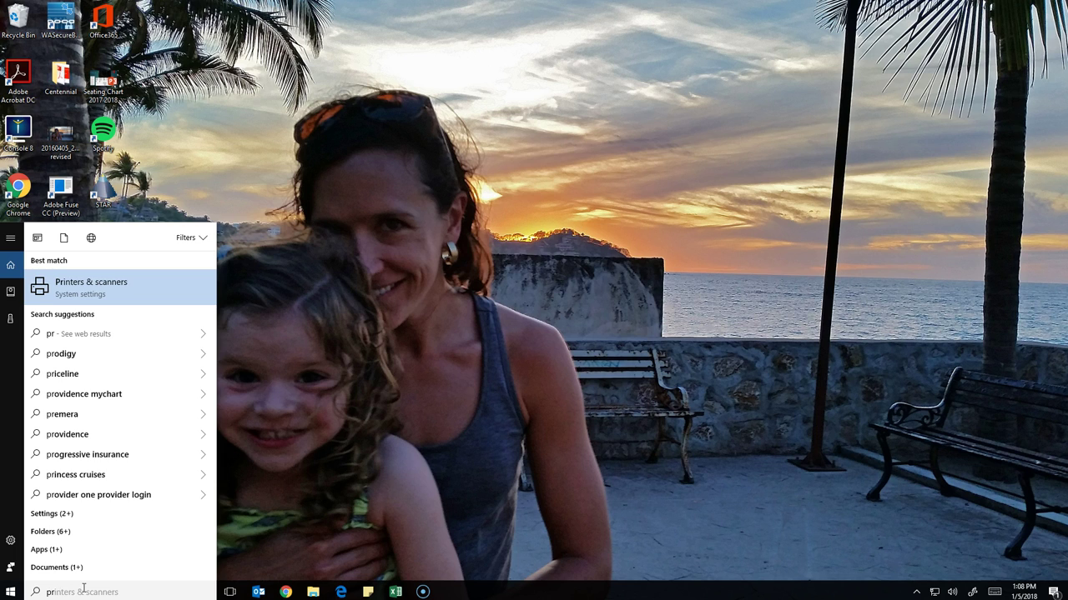
text(actice)
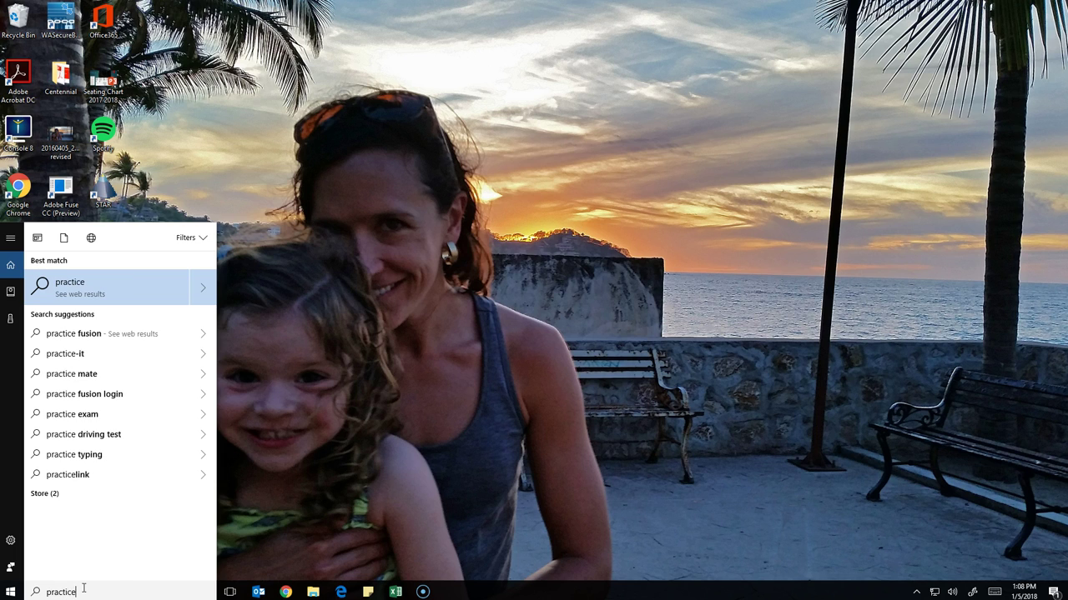
text( save)
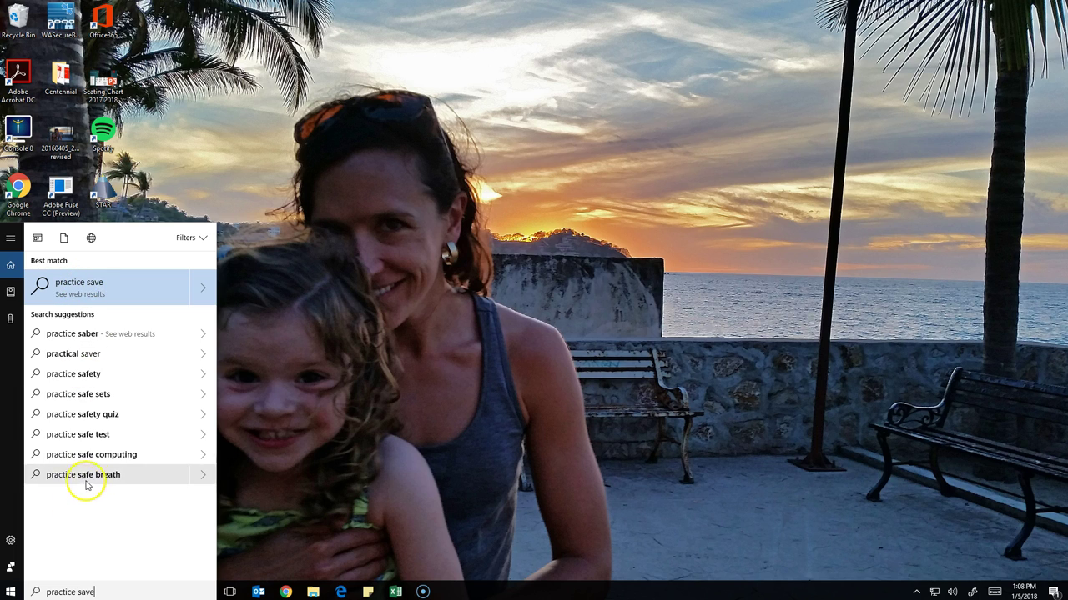
click(65, 239)
- Run the "practice save" document search in File Explorer and close the search results windows
click(78, 292)
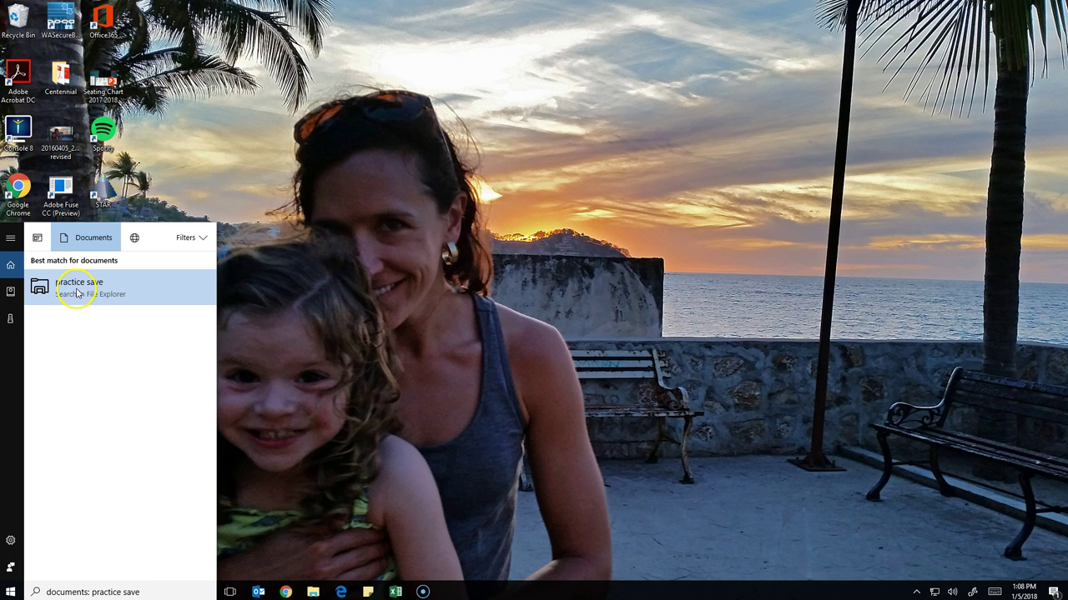
click(171, 297)
click(84, 293)
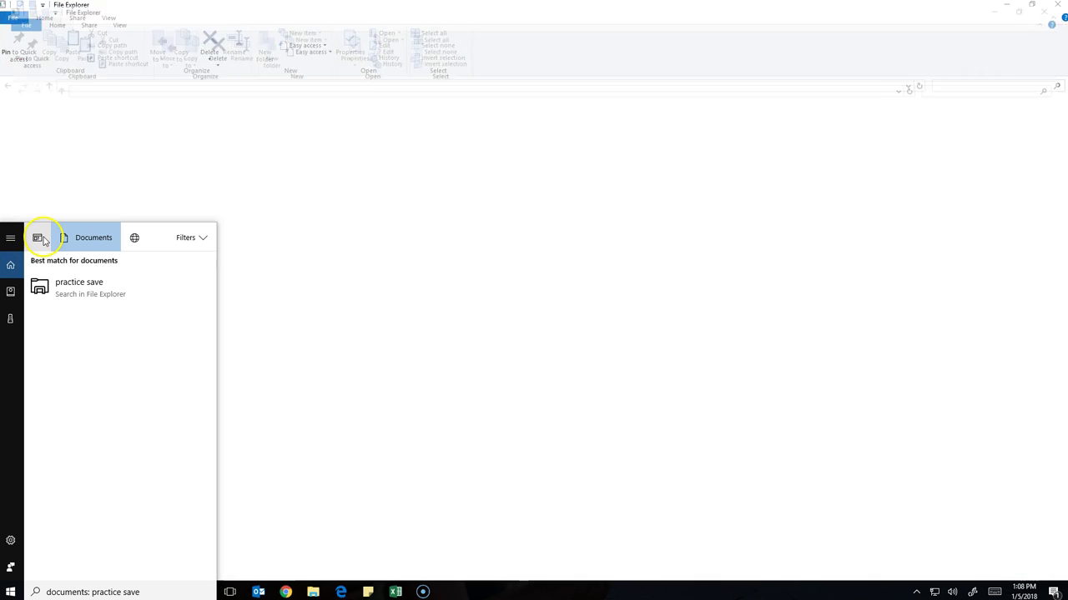
click(1059, 8)
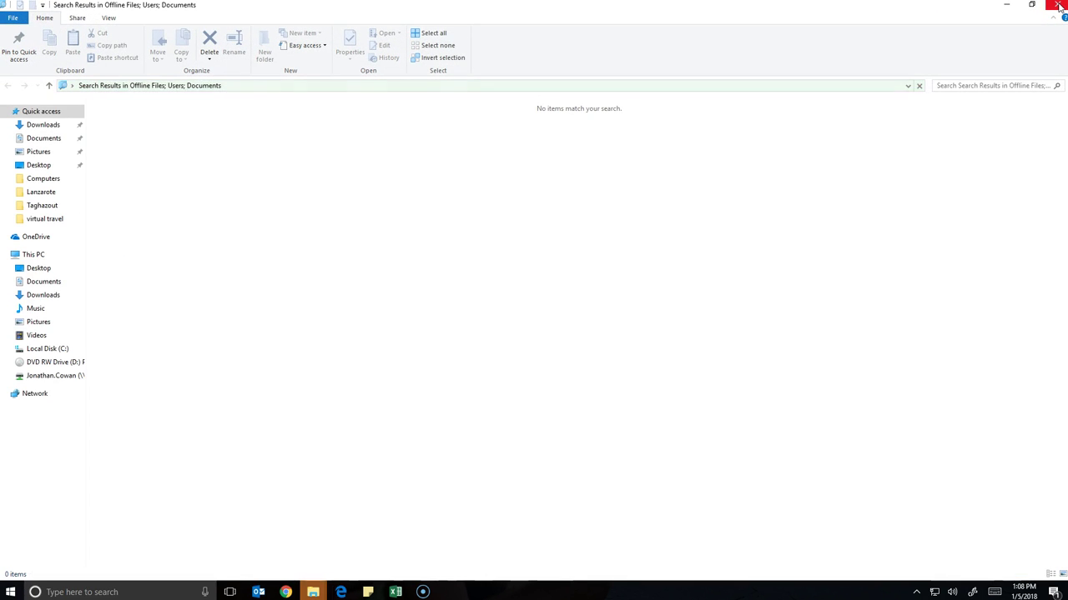
click(1057, 5)
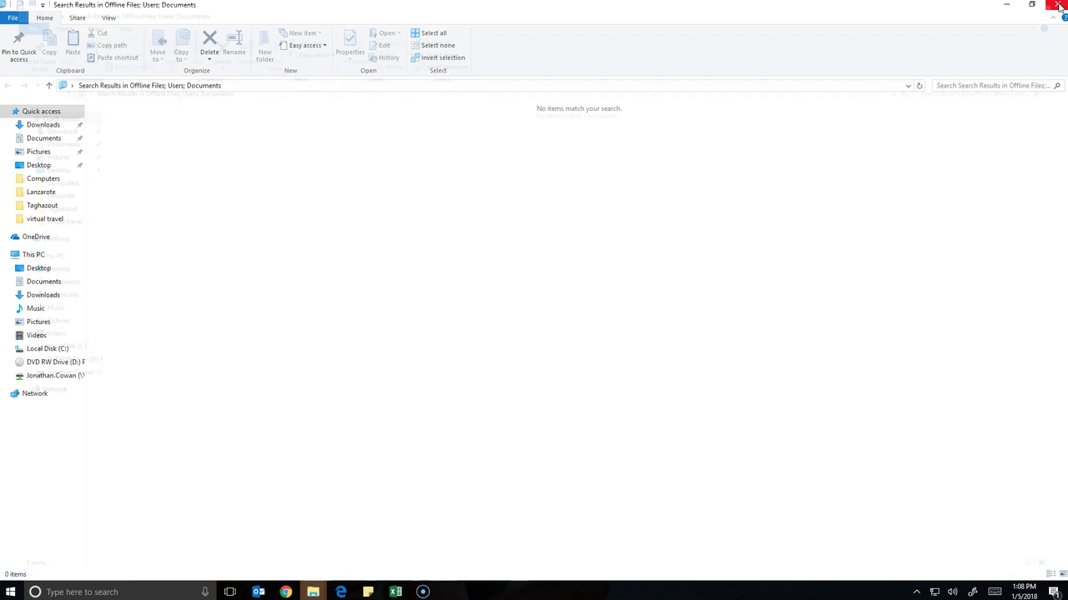
click(1057, 5)
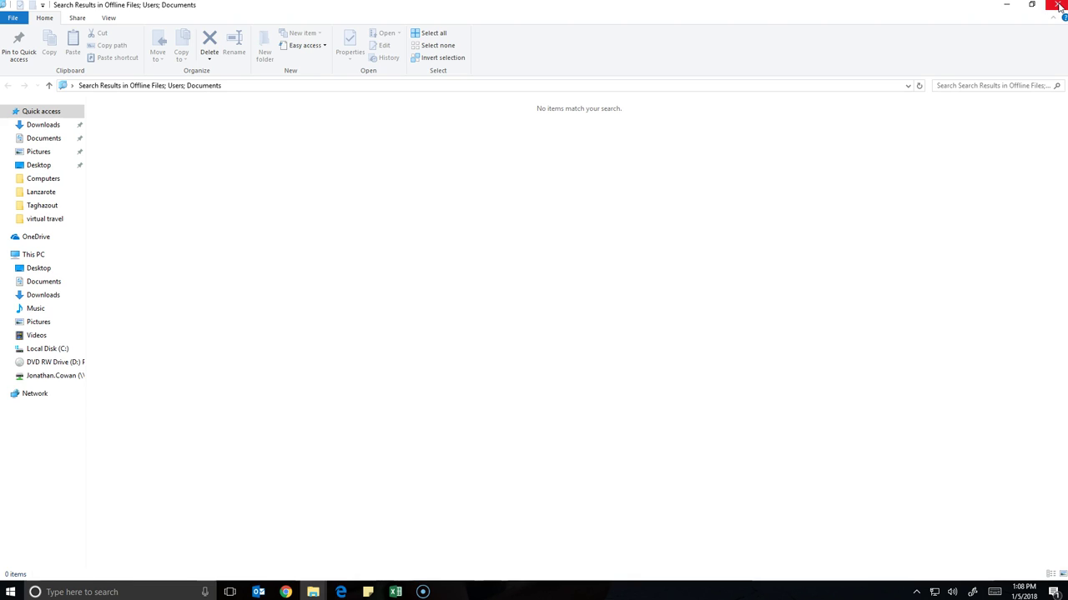
click(1058, 5)
- Search Windows again for "practice save" and dismiss the search results
click(119, 592)
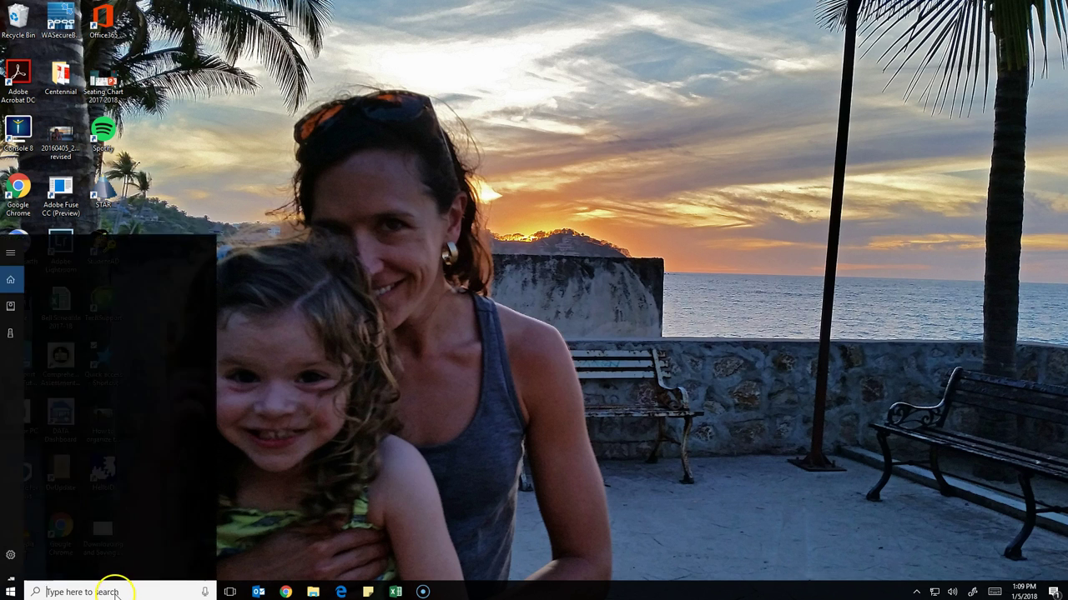
text(practice )
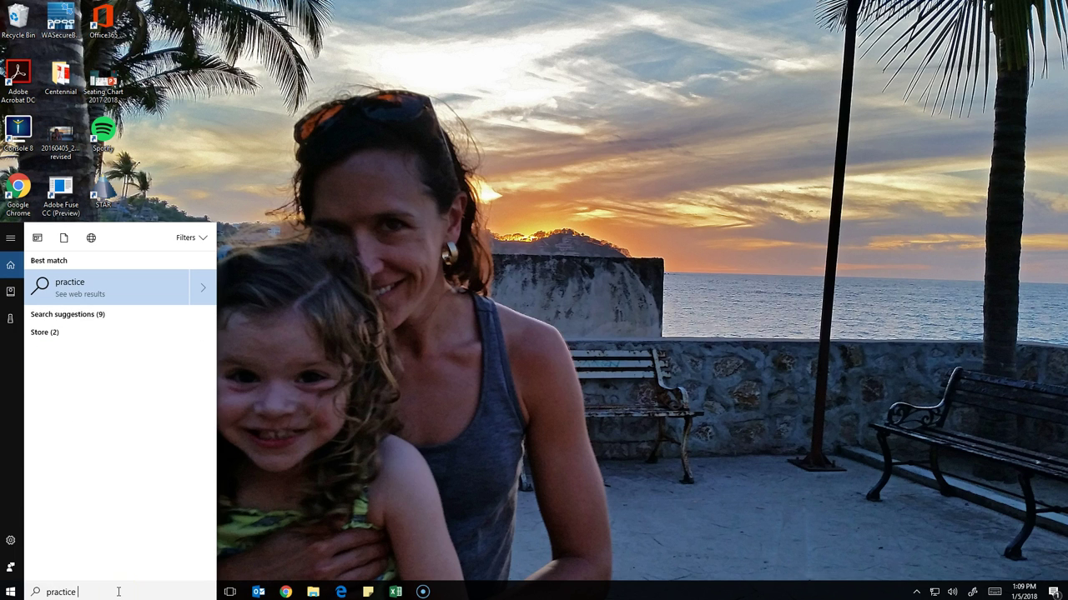
text(save)
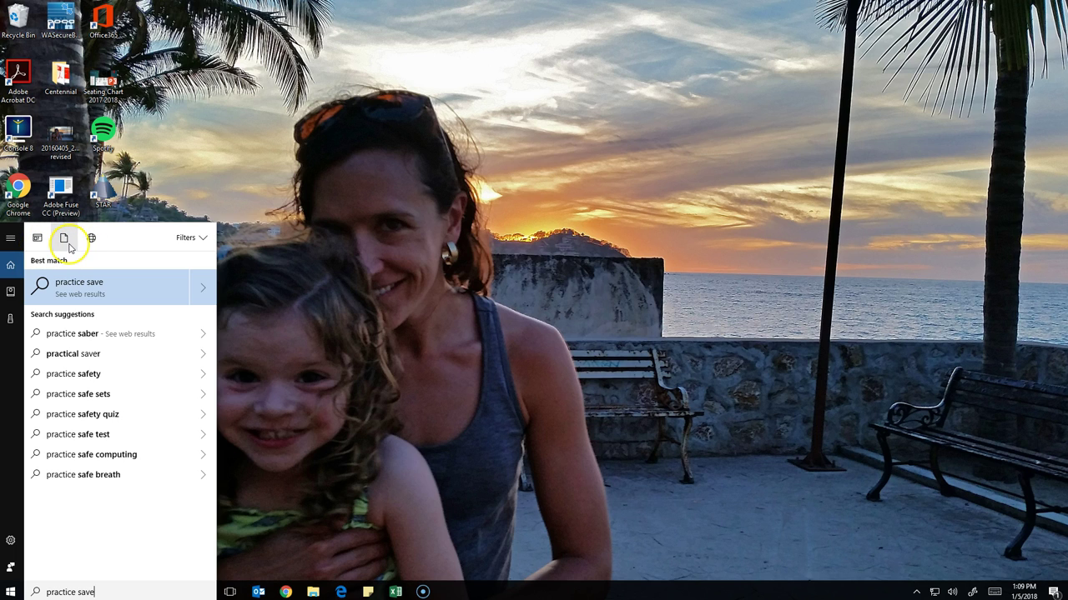
click(183, 178)
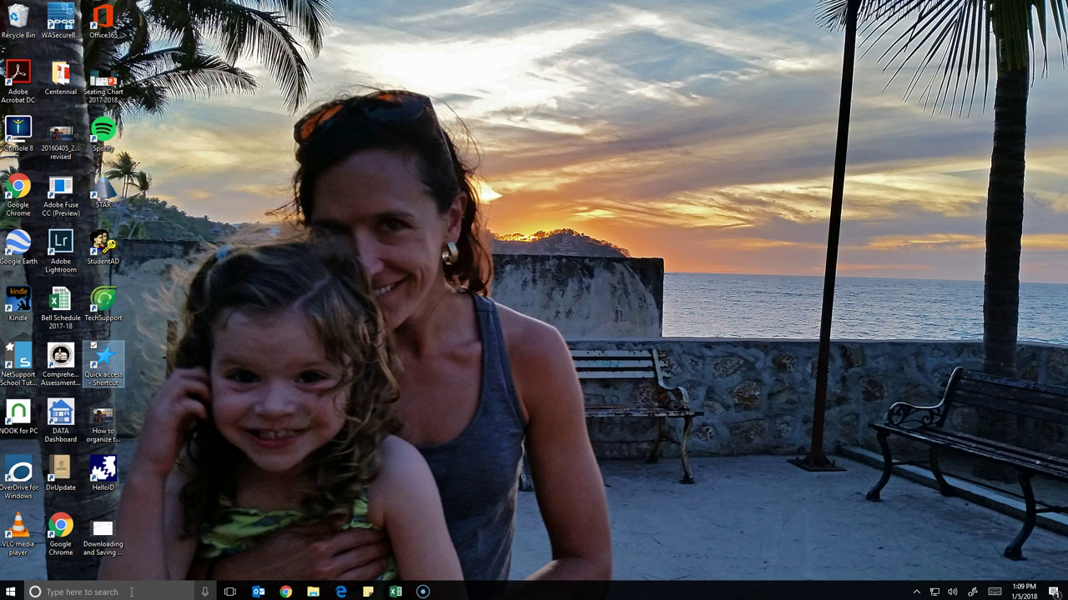
- Open File Explorer from the desktop's Quick access shortcut and browse to Documents > Middle School > Computers to locate the saved file
double_click(104, 365)
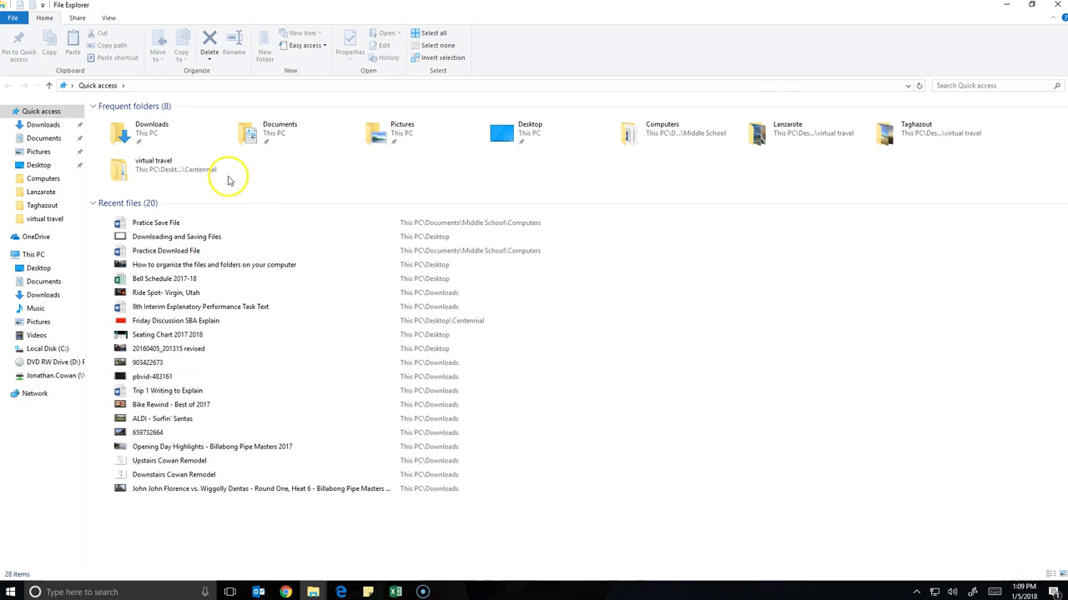
double_click(280, 139)
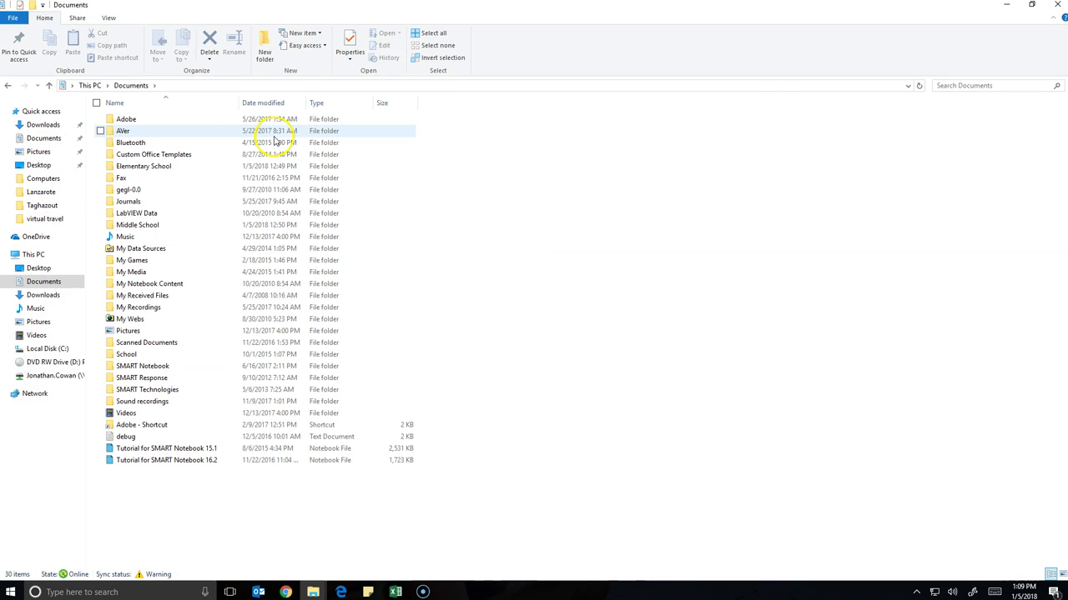
double_click(134, 226)
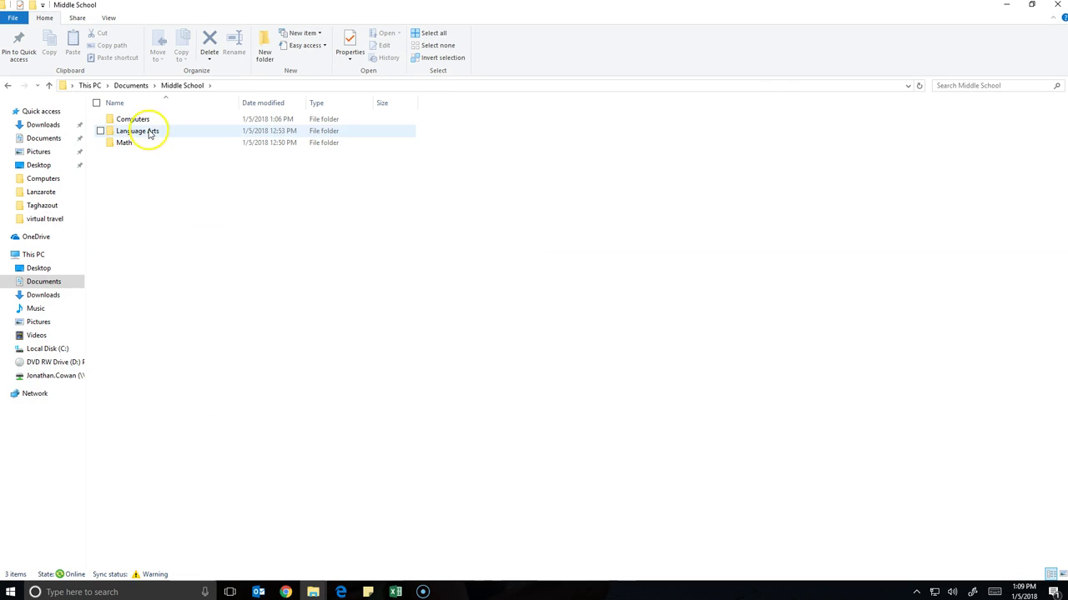
double_click(134, 119)
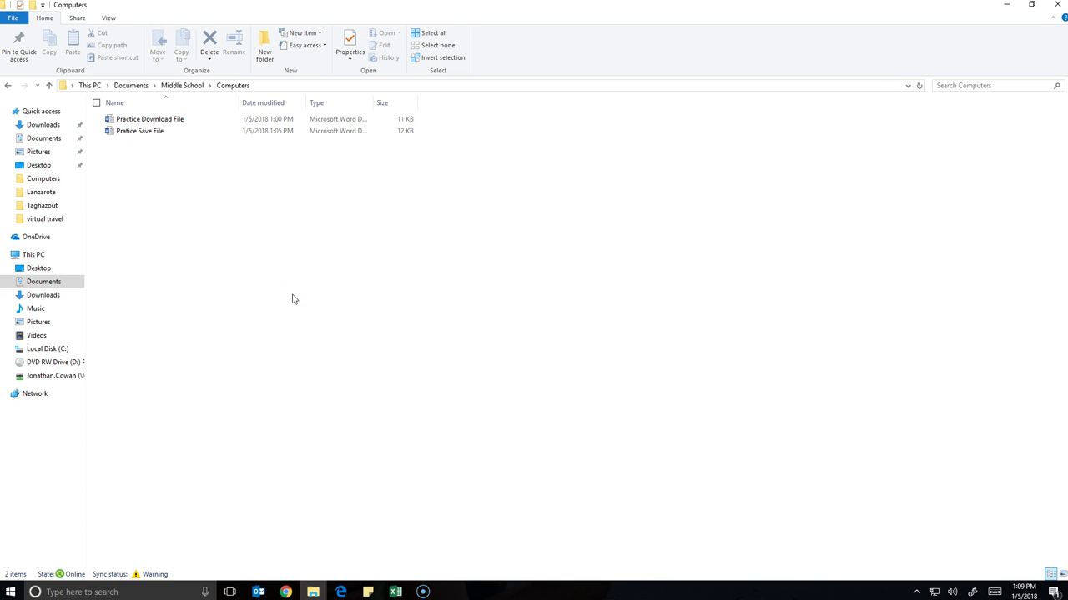
click(422, 592)
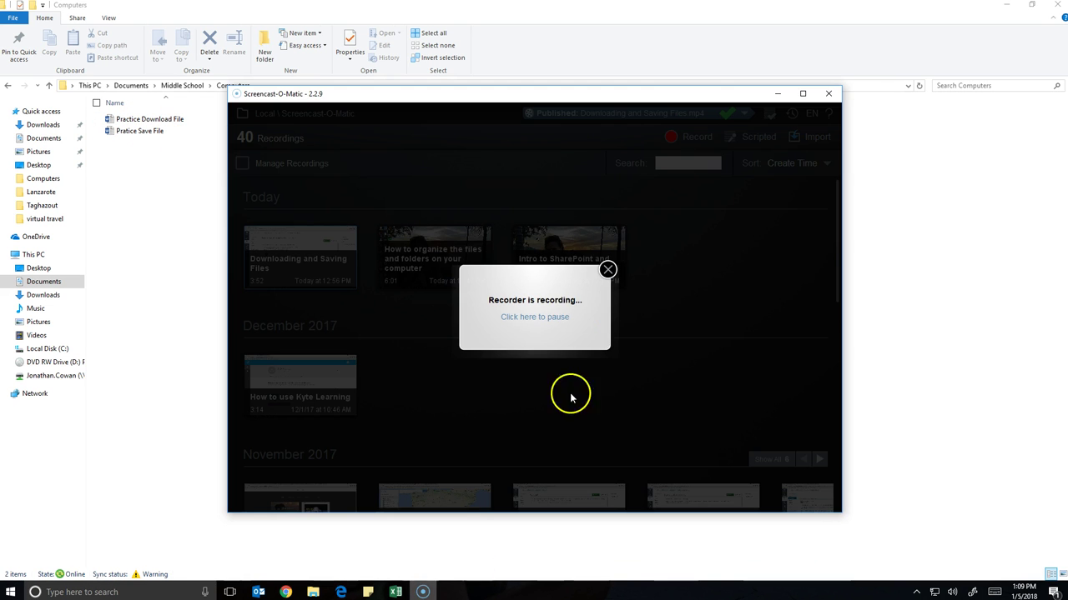